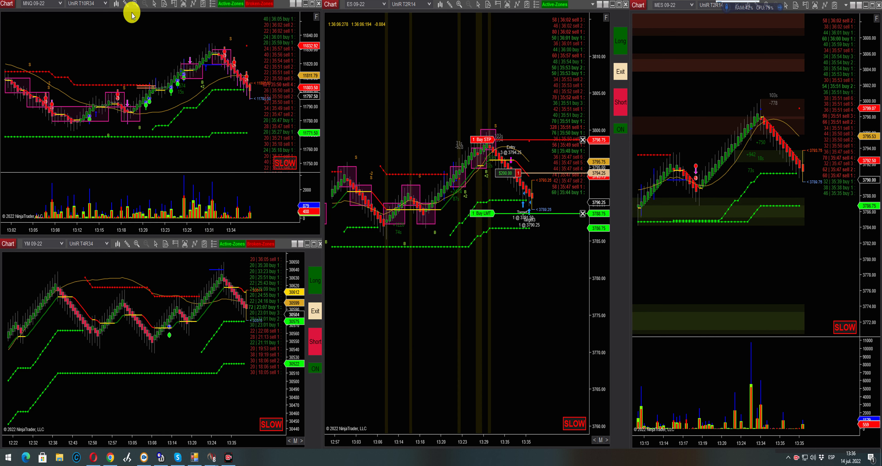
Step: Draw a yellow line on the MNQ chart from the swing low up to the recent swing high
{"action": "left_click", "coordinate": [126, 5]}
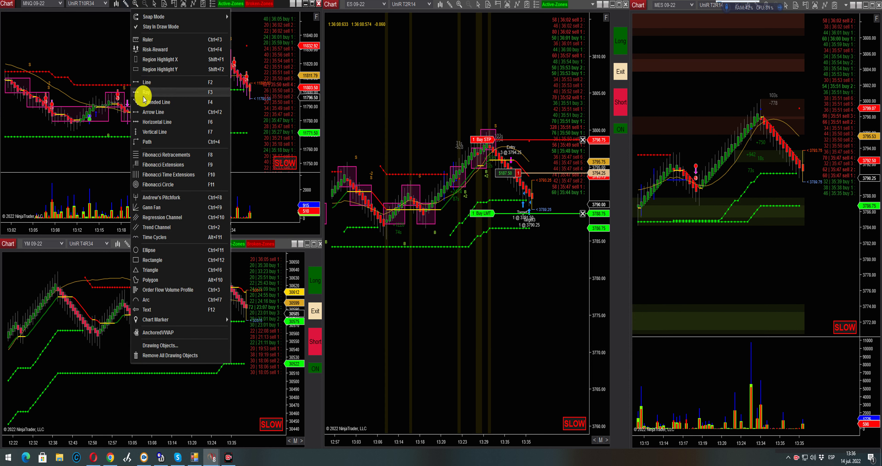
{"action": "left_click", "coordinate": [142, 85]}
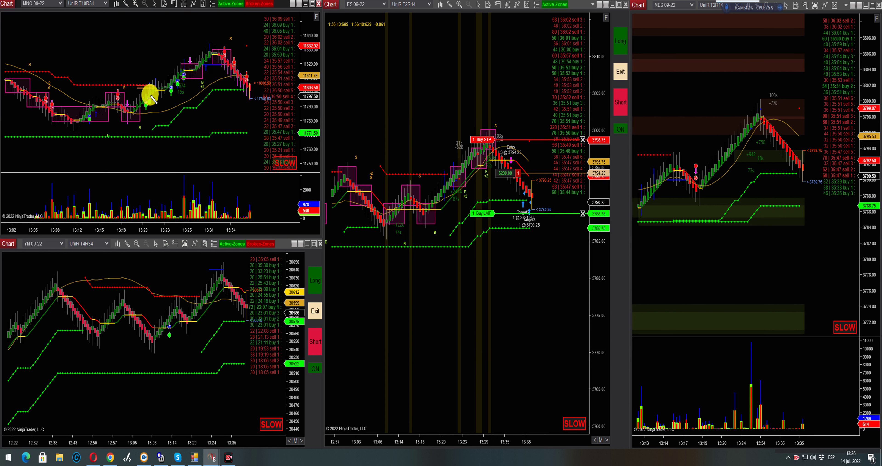
{"action": "left_click", "coordinate": [148, 91]}
{"action": "left_click", "coordinate": [152, 81]}
Step: Draw a second multi-point yellow line along the swing high, extending it to the next swing
{"action": "left_click", "coordinate": [134, 79]}
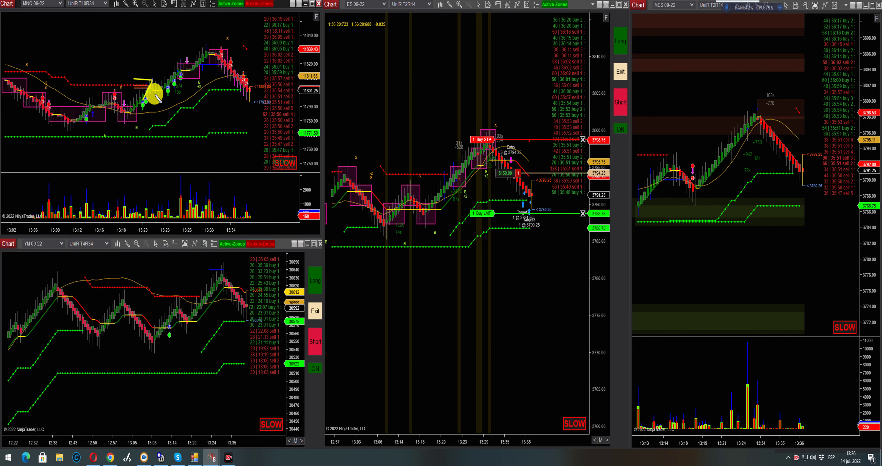
{"action": "left_click", "coordinate": [153, 82]}
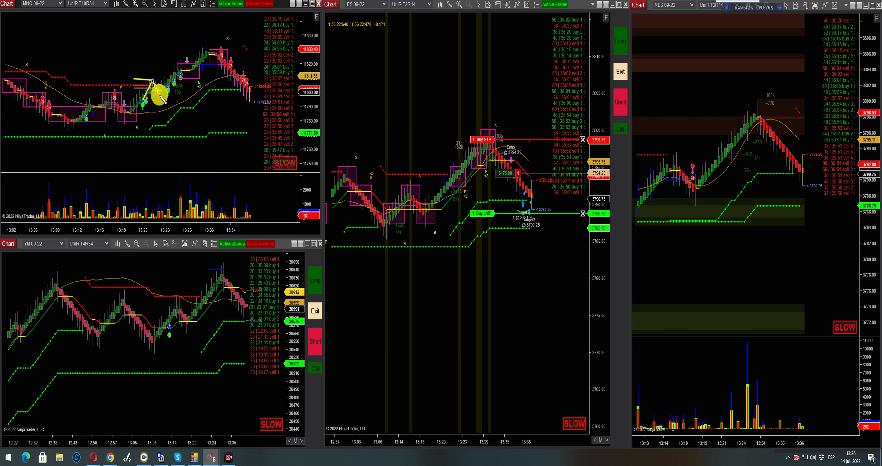
{"action": "left_click", "coordinate": [159, 93]}
{"action": "left_click", "coordinate": [167, 83]}
{"action": "left_click", "coordinate": [179, 74]}
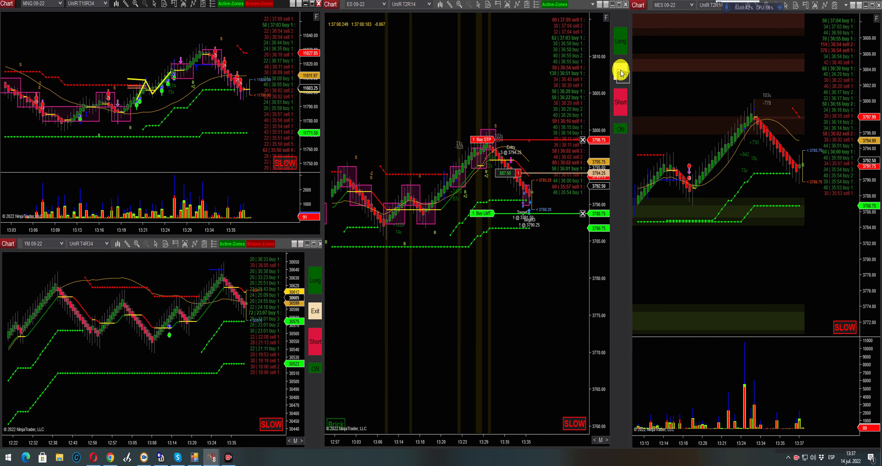
Step: Draw two yellow horizontal MNQ support lines, one near 11800 and one near 11775
{"action": "left_click_drag", "start_coordinate": [309, 126], "coordinate": [310, 111]}
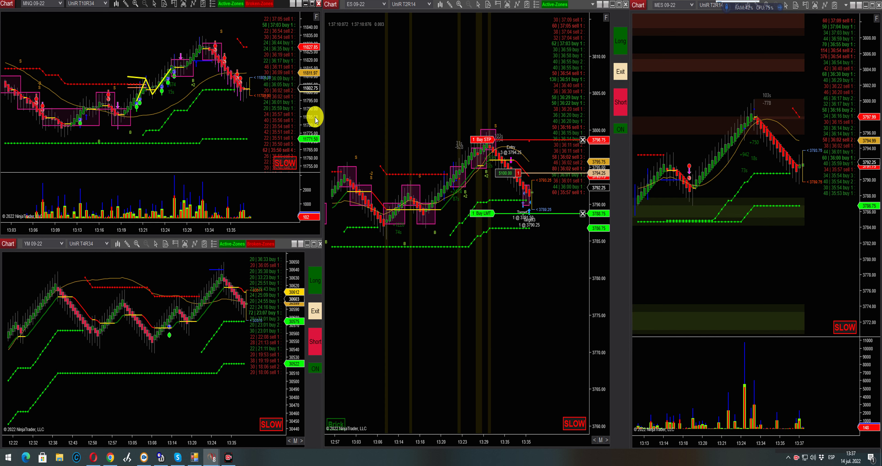
{"action": "left_click_drag", "start_coordinate": [228, 94], "coordinate": [259, 93]}
{"action": "left_click", "coordinate": [259, 95]}
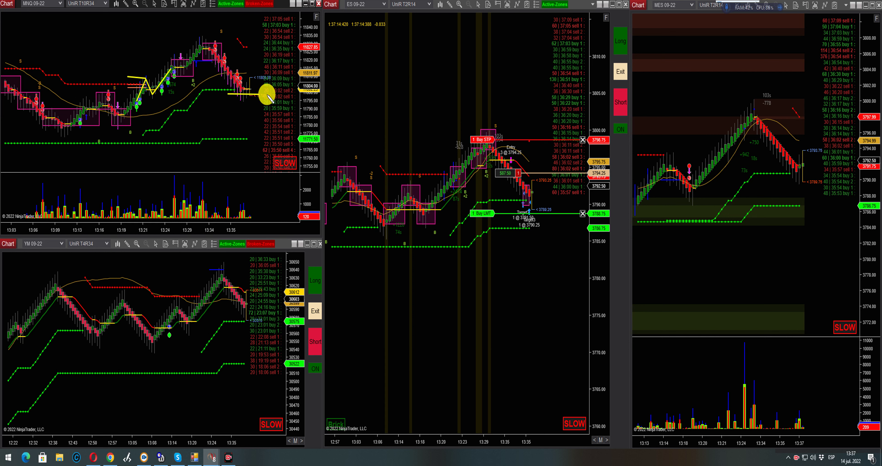
{"action": "left_click_drag", "start_coordinate": [237, 139], "coordinate": [264, 142]}
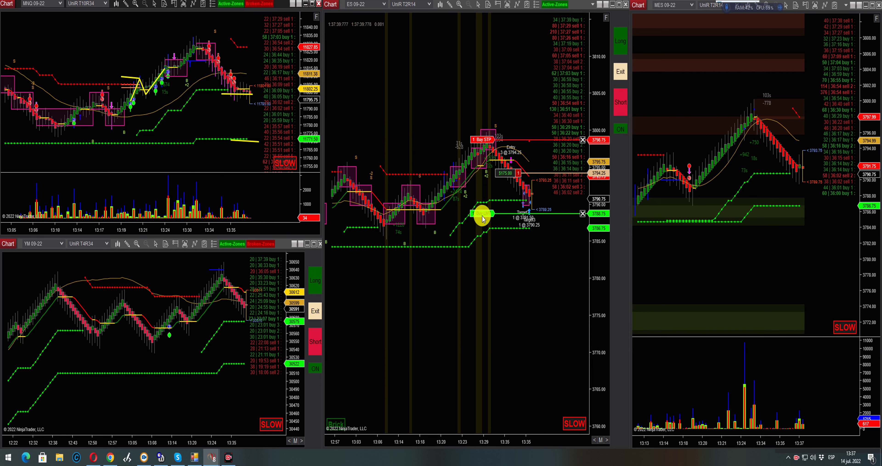
Step: Drag the ES Buy LMT order line down from 3788.75 to 3787.25
{"action": "left_click_drag", "start_coordinate": [572, 216], "coordinate": [570, 224]}
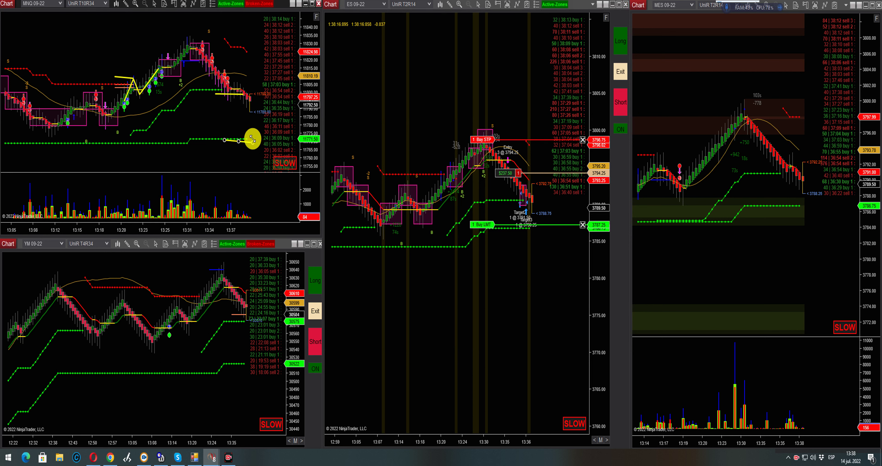
Step: Complete the lower yellow MNQ support line and stretch the ES price scale
{"action": "left_click", "coordinate": [254, 139]}
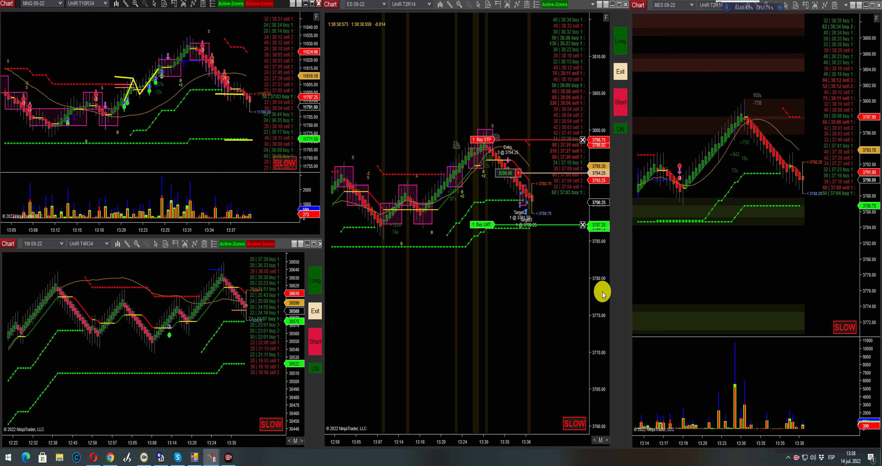
{"action": "left_click_drag", "start_coordinate": [600, 291], "coordinate": [602, 268]}
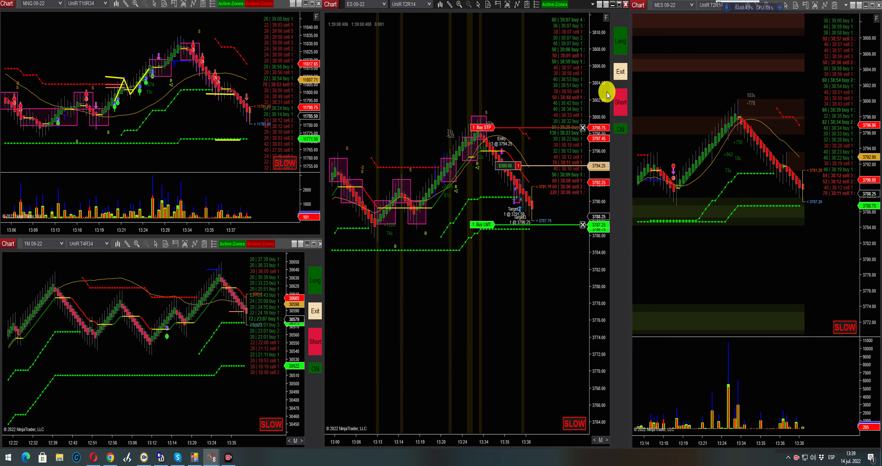
Step: Exit the ES short at 3788.75, cancelling its buy stop and buy limit orders
{"action": "left_click", "coordinate": [620, 72]}
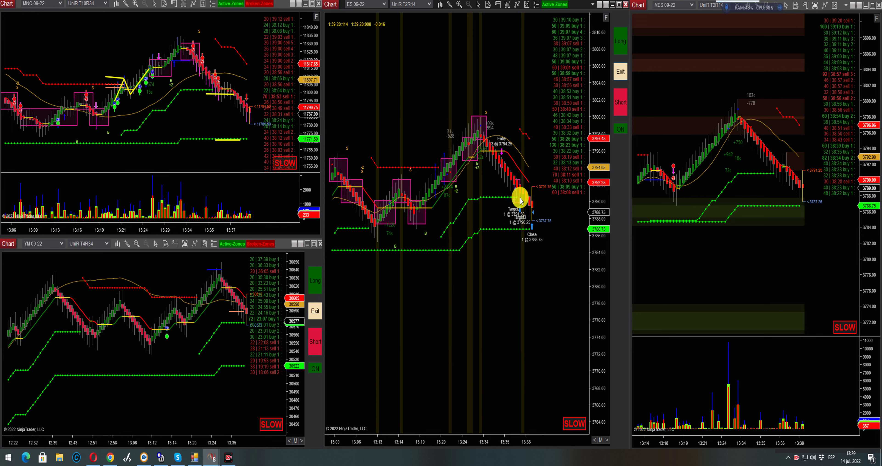
{"action": "left_click_drag", "start_coordinate": [598, 237], "coordinate": [595, 262]}
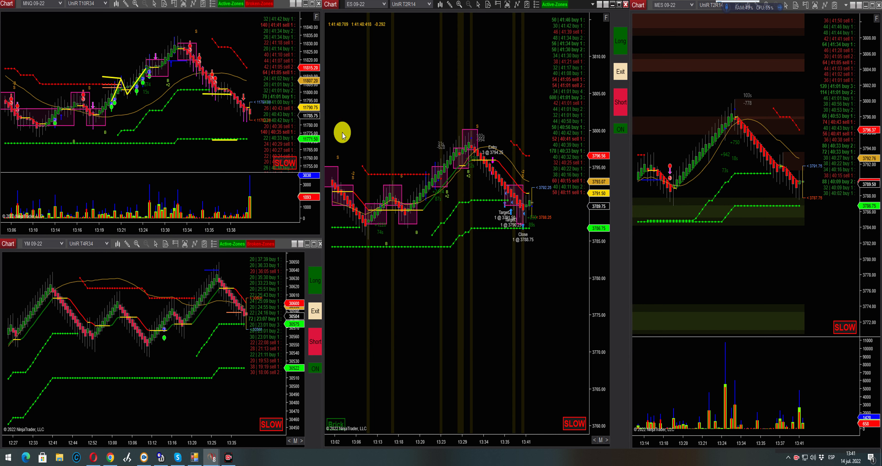
Step: Enter a second ES short at 3790.75, raise its buy stop to 3792.25, then exit near 3791.50
{"action": "left_click", "coordinate": [623, 111]}
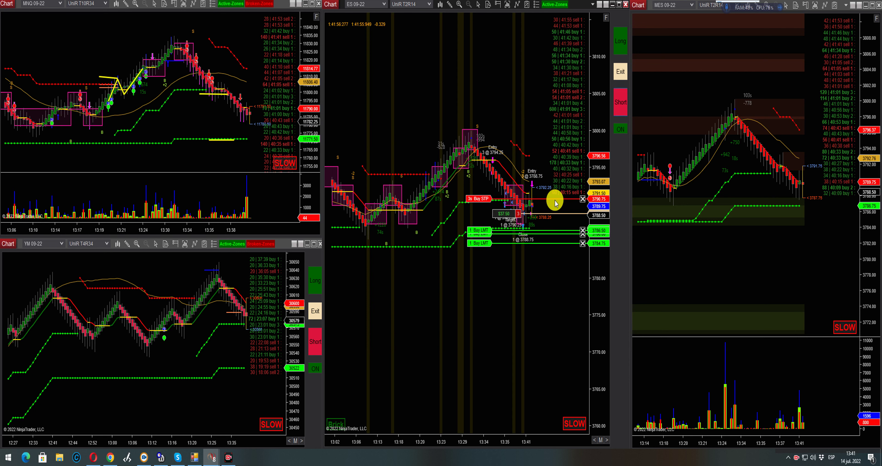
{"action": "left_click_drag", "start_coordinate": [555, 199], "coordinate": [557, 188]}
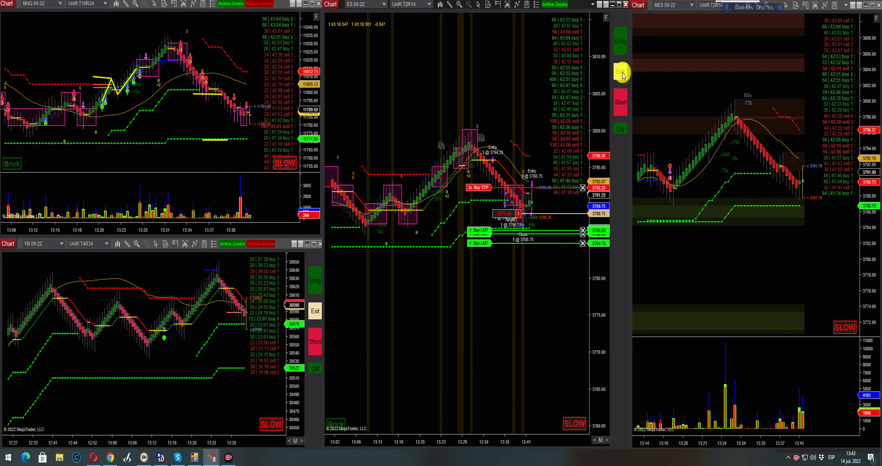
{"action": "left_click", "coordinate": [622, 72]}
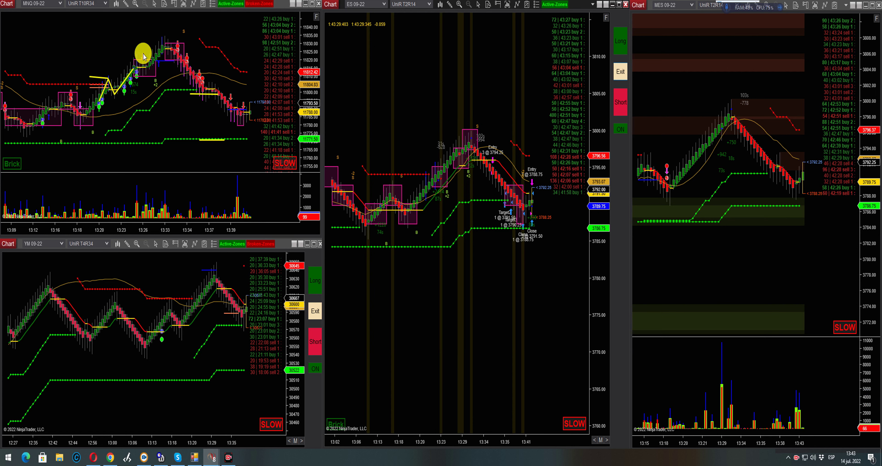
Step: Place a horizontal line across the MNQ volume panel with the Horizontal Line tool
{"action": "left_click", "coordinate": [126, 4]}
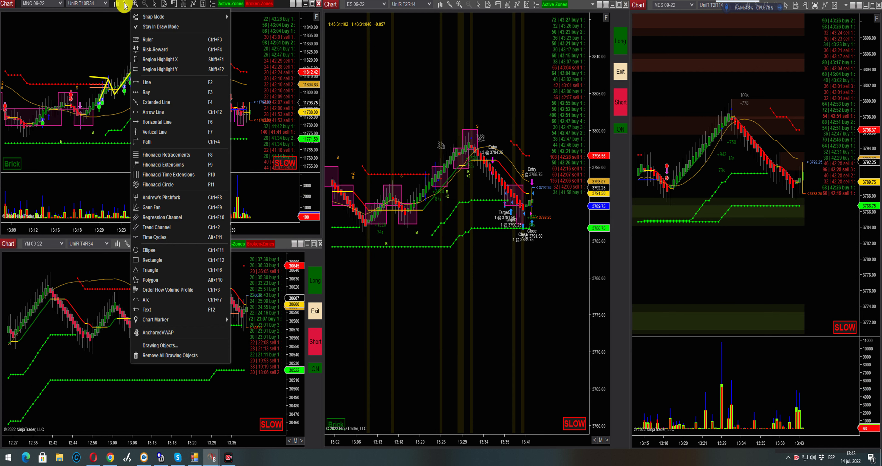
{"action": "left_click", "coordinate": [146, 121]}
{"action": "left_click", "coordinate": [183, 185]}
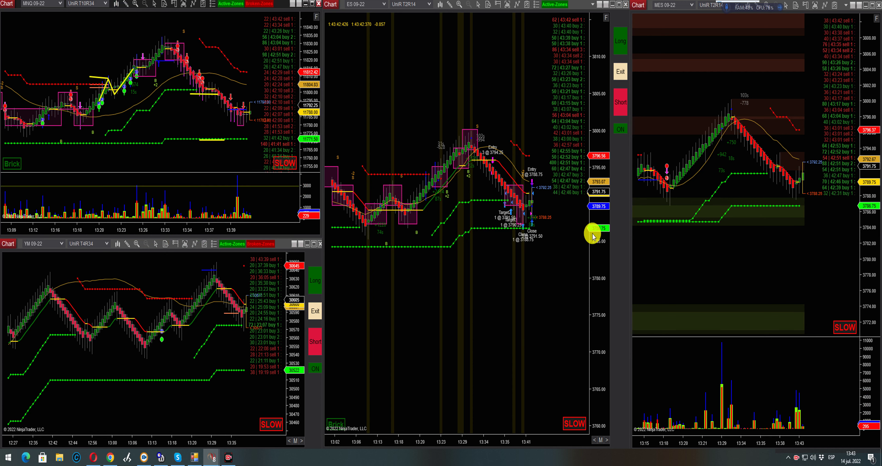
{"action": "left_click_drag", "start_coordinate": [591, 236], "coordinate": [594, 261]}
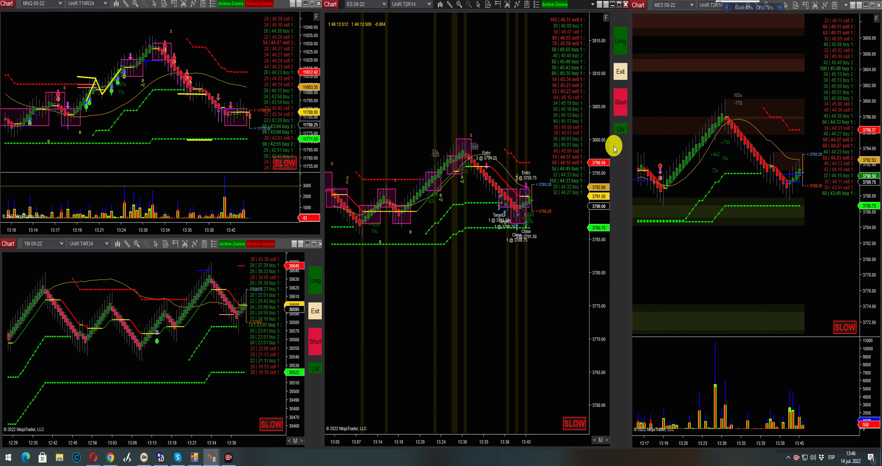
Step: Short 3 ES contracts with a filled sell stop and set a 2-contract YM sell stop at 30581
{"action": "left_click", "coordinate": [622, 107]}
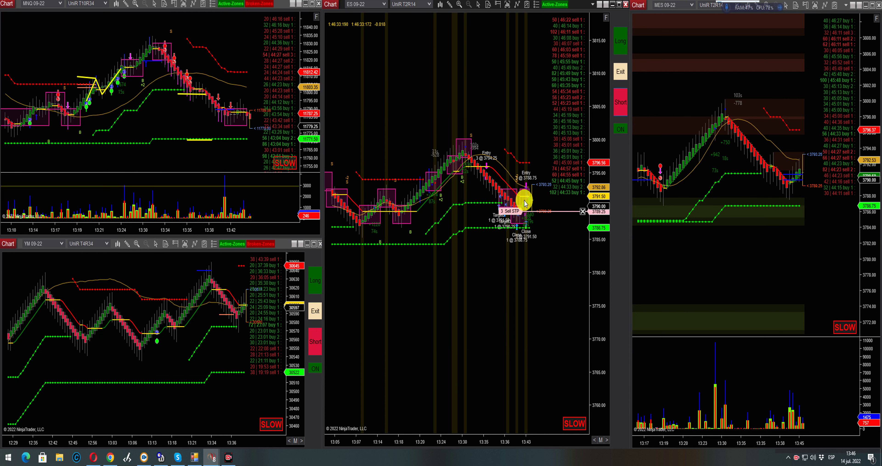
{"action": "left_click", "coordinate": [313, 351]}
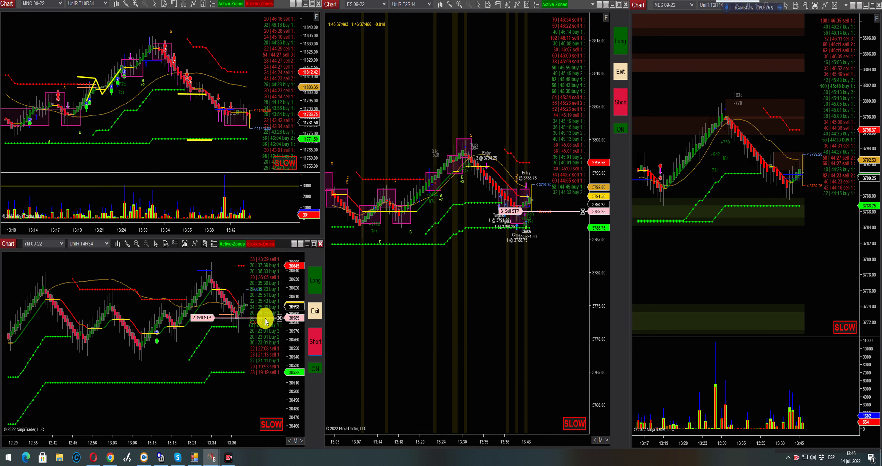
{"action": "left_click_drag", "start_coordinate": [265, 322], "coordinate": [264, 324]}
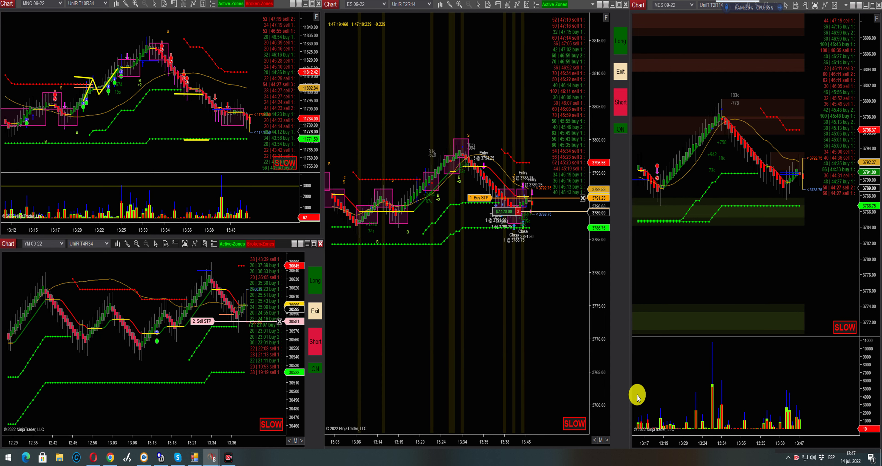
Step: Move the ES Buy STP order line up to 3792.75
{"action": "left_click", "coordinate": [567, 199]}
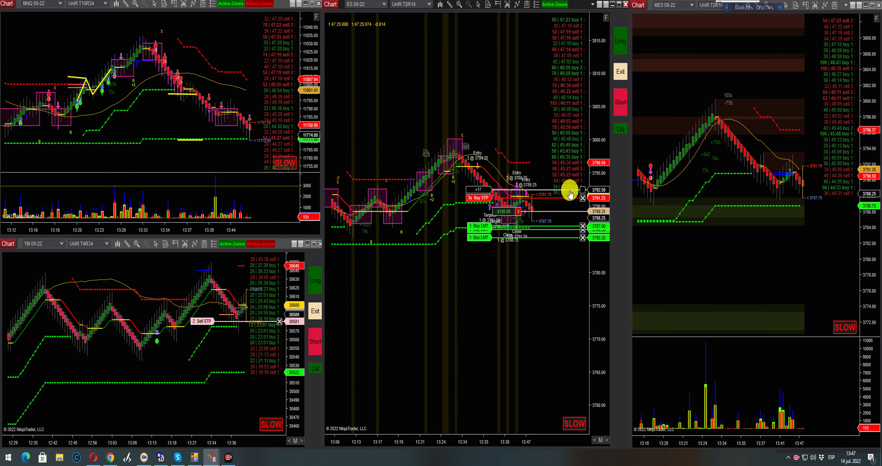
{"action": "left_click", "coordinate": [570, 188]}
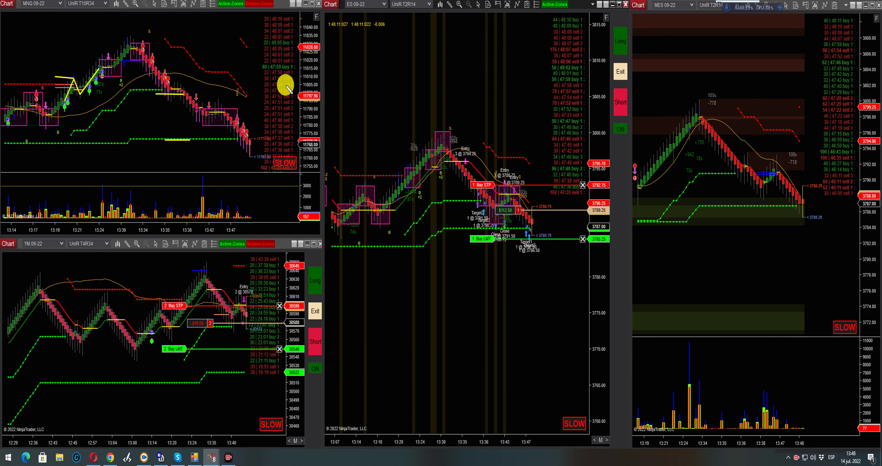
Step: Exit the YM short and drag the ES Buy LMT target up to 3786.75
{"action": "left_click", "coordinate": [315, 311]}
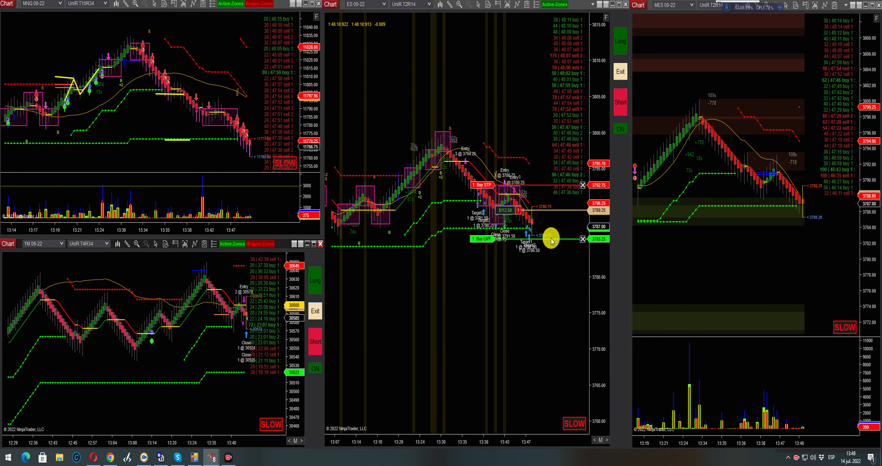
{"action": "mouse_move", "coordinate": [552, 239]}
{"action": "left_mouse_down"}
{"action": "mouse_move", "coordinate": [551, 221]}
{"action": "mouse_move", "coordinate": [552, 227]}
{"action": "left_mouse_up"}
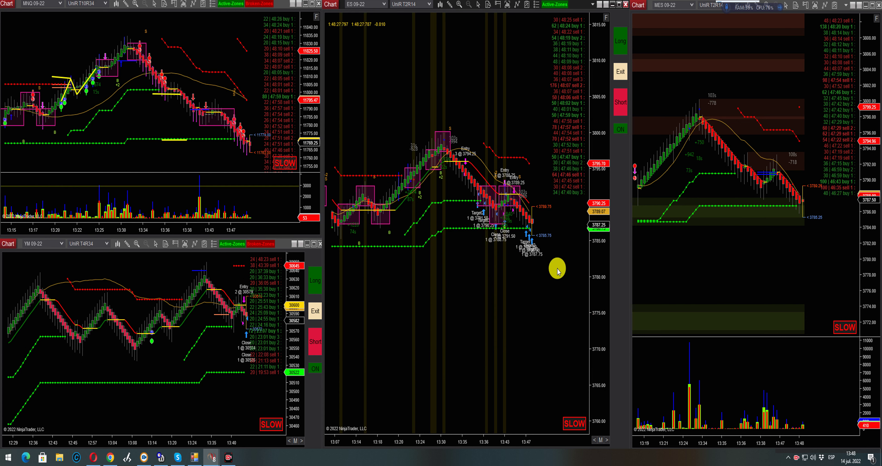
{"action": "mouse_move", "coordinate": [852, 459]}
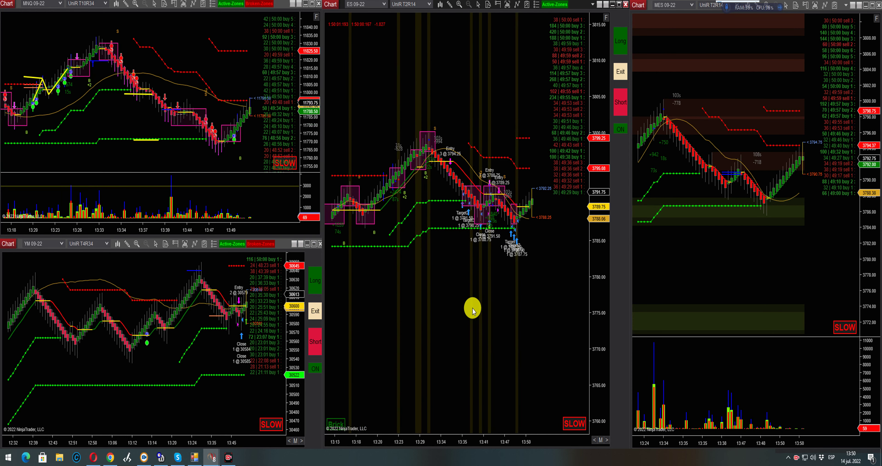
{"action": "mouse_move", "coordinate": [846, 461]}
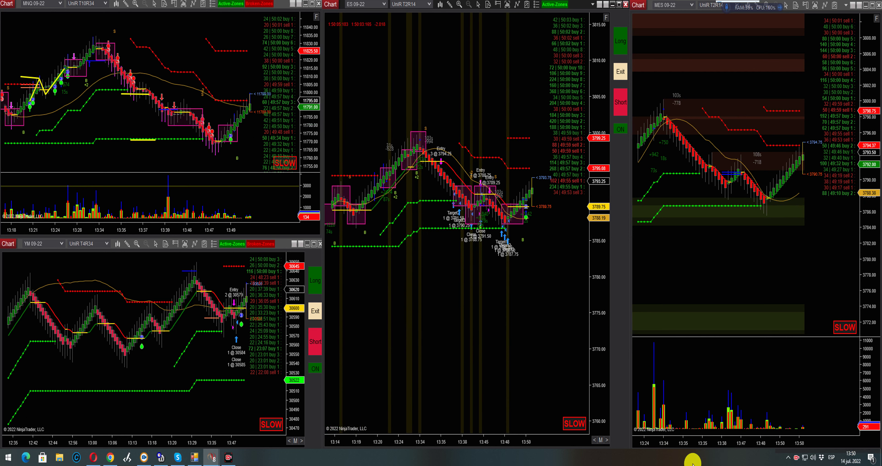